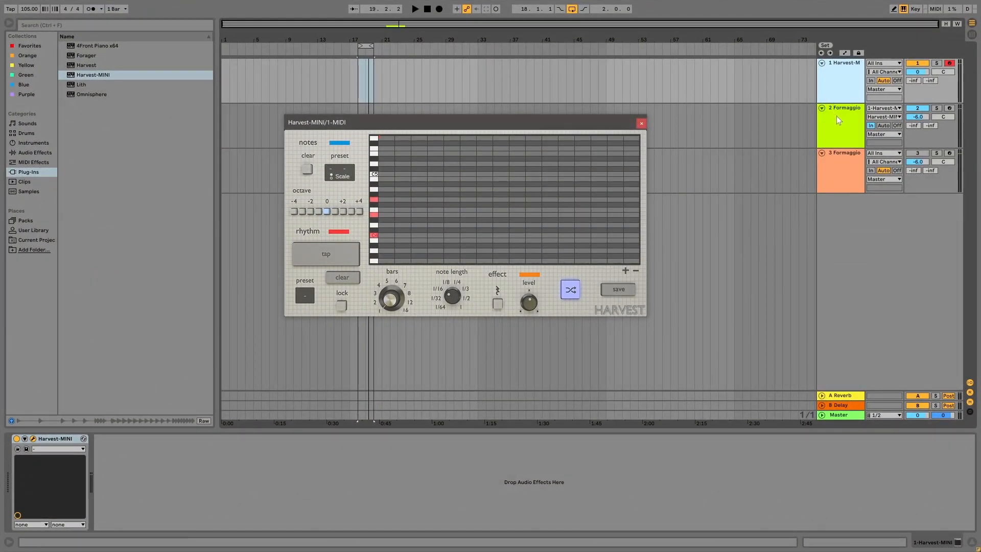
Step: On the Harvest-MINI track, set the notes preset to the C chromatic scale and the rhythm preset to 1/8
{"action": "left_click", "coordinate": [836, 115]}
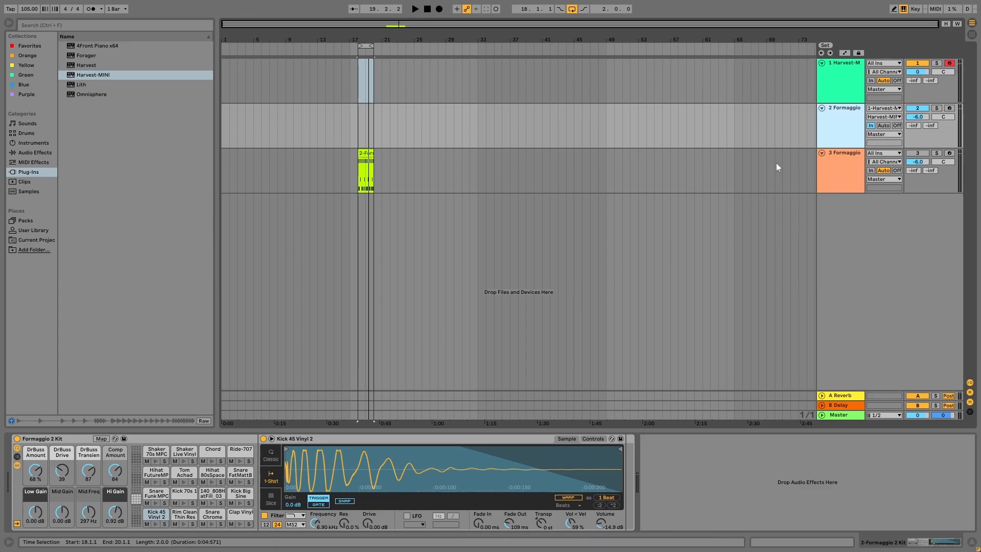
{"action": "left_click", "coordinate": [830, 80]}
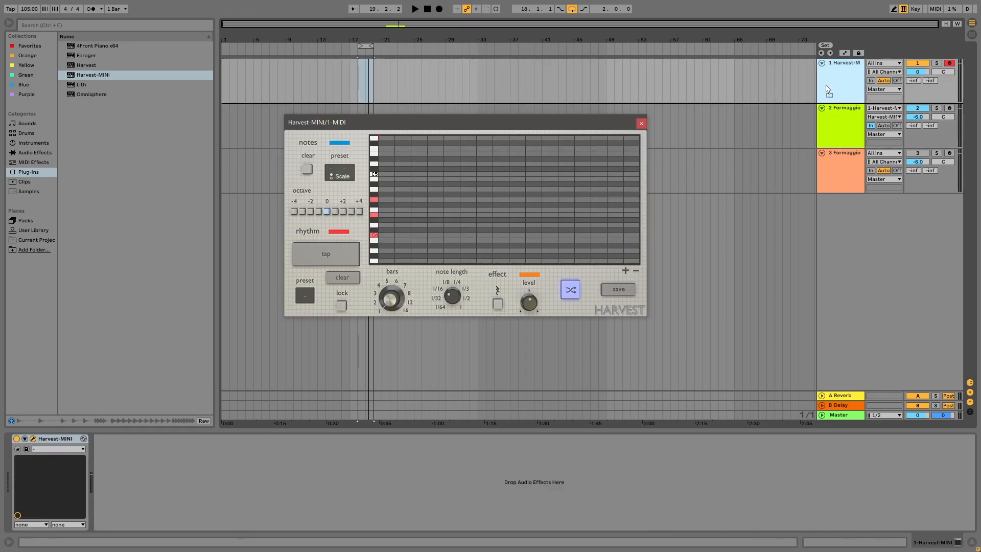
{"action": "left_click", "coordinate": [333, 172]}
{"action": "left_click", "coordinate": [343, 177]}
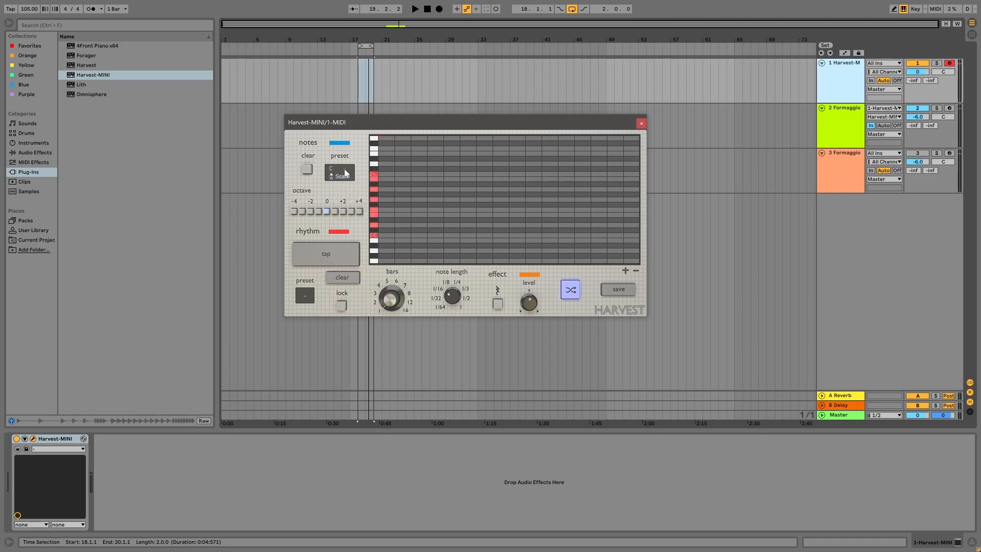
{"action": "left_click", "coordinate": [345, 173]}
{"action": "left_click", "coordinate": [370, 394]}
{"action": "left_click", "coordinate": [305, 295]}
{"action": "left_click", "coordinate": [321, 376]}
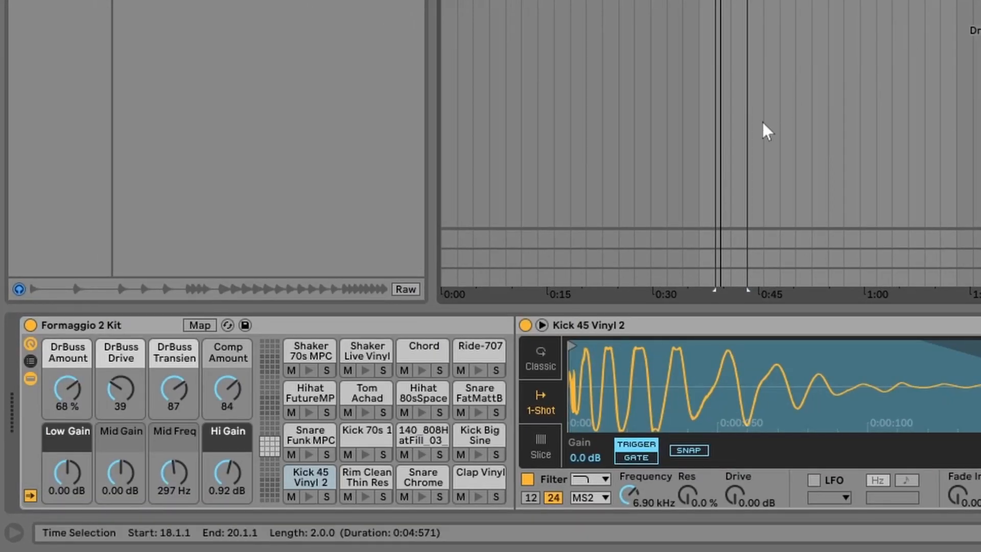
Step: Examine the Formaggio 2 Kit drum rack's pad ranges to see which notes hold samples
{"action": "left_click", "coordinate": [265, 415]}
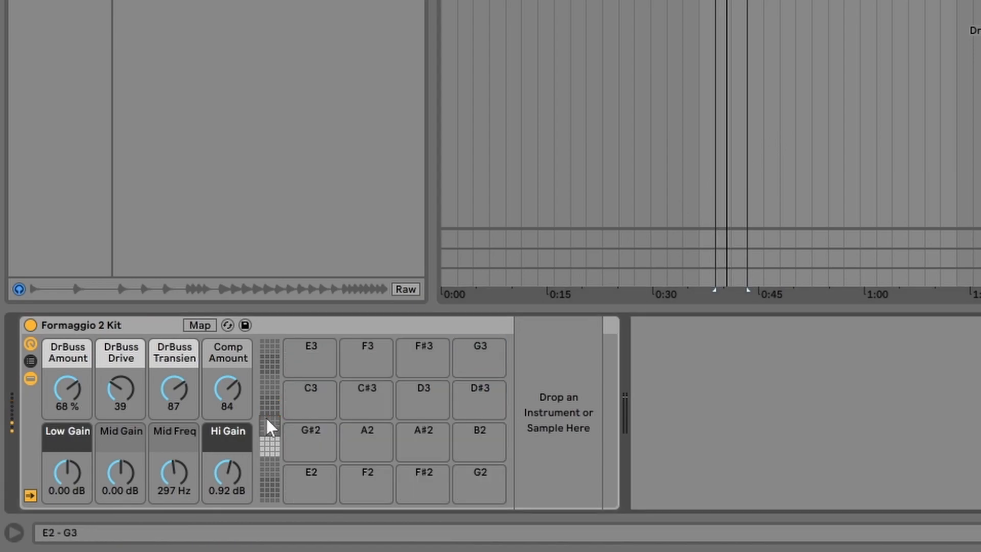
{"action": "left_click", "coordinate": [268, 410]}
{"action": "left_click", "coordinate": [267, 431]}
{"action": "left_click", "coordinate": [269, 446]}
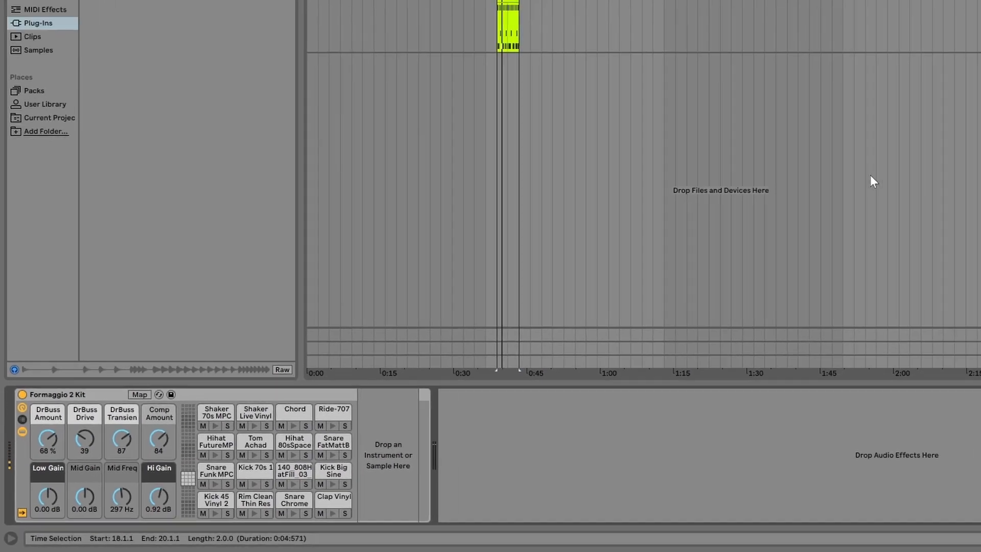
Step: Set Harvest-MINI's octave to -2 and randomize the note pattern several times
{"action": "left_click", "coordinate": [844, 69]}
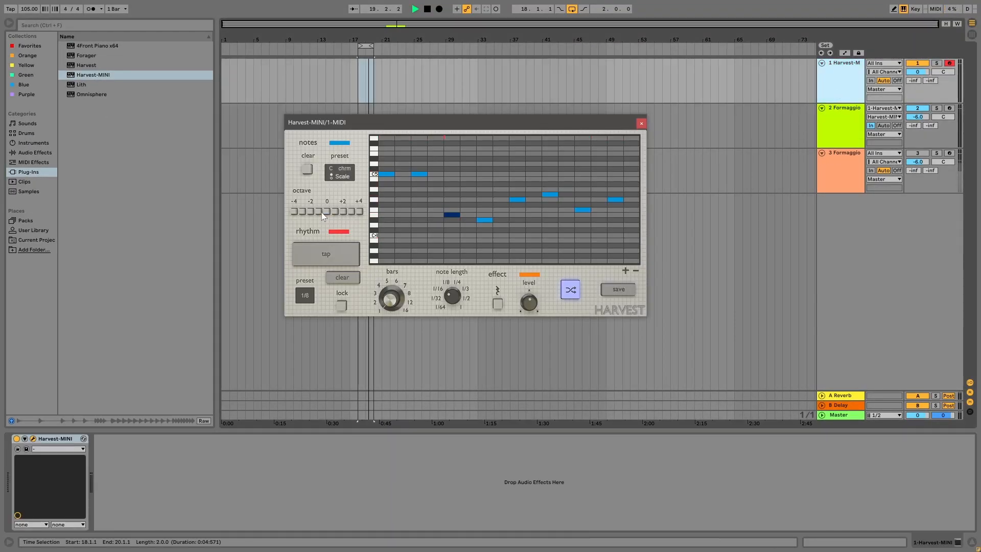
{"action": "left_click", "coordinate": [310, 211]}
{"action": "left_click", "coordinate": [570, 290]}
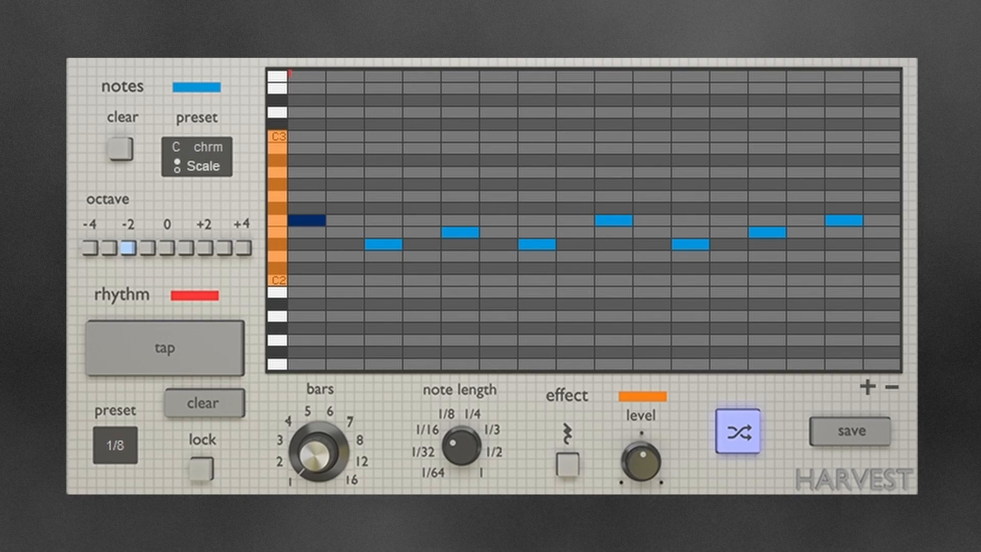
{"action": "left_click", "coordinate": [741, 429]}
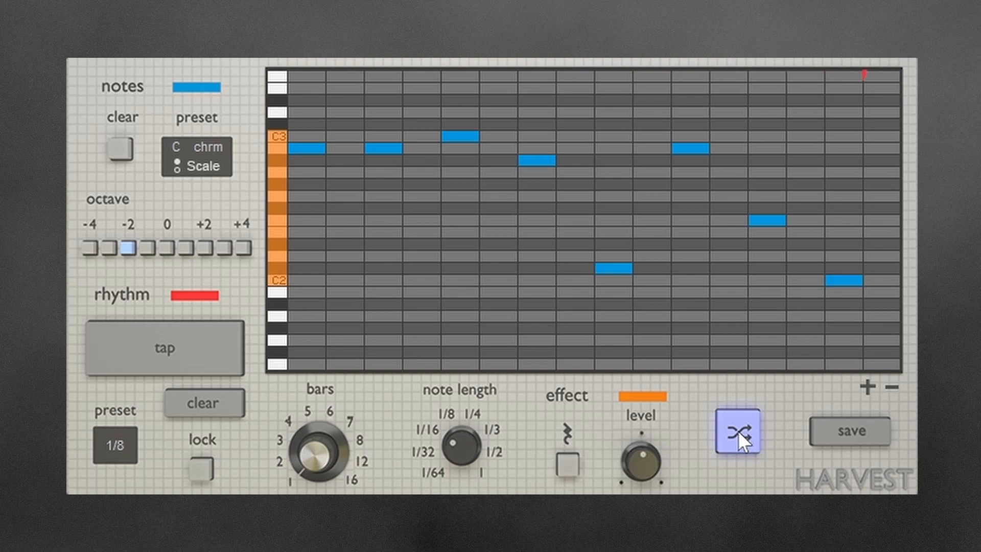
{"action": "left_click", "coordinate": [736, 431]}
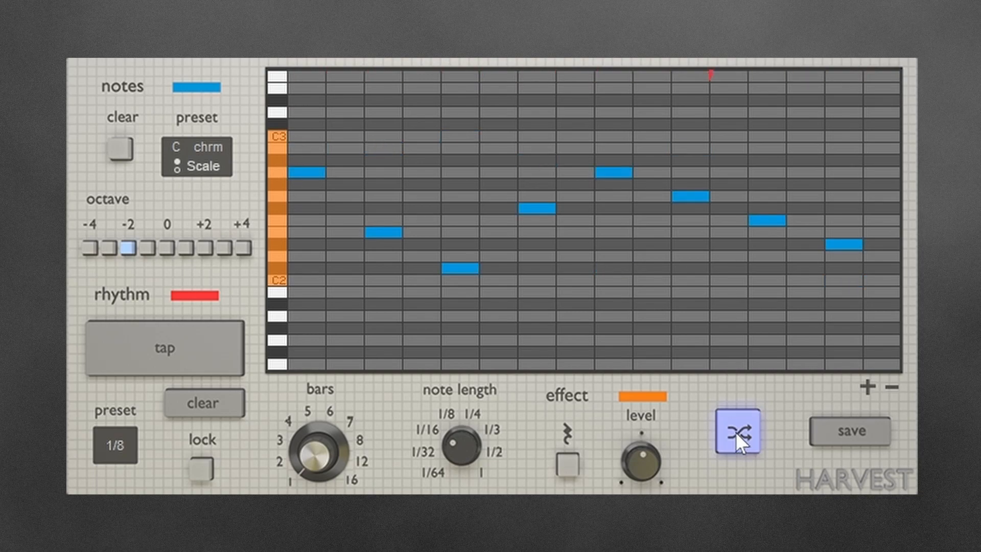
{"action": "left_click", "coordinate": [735, 432]}
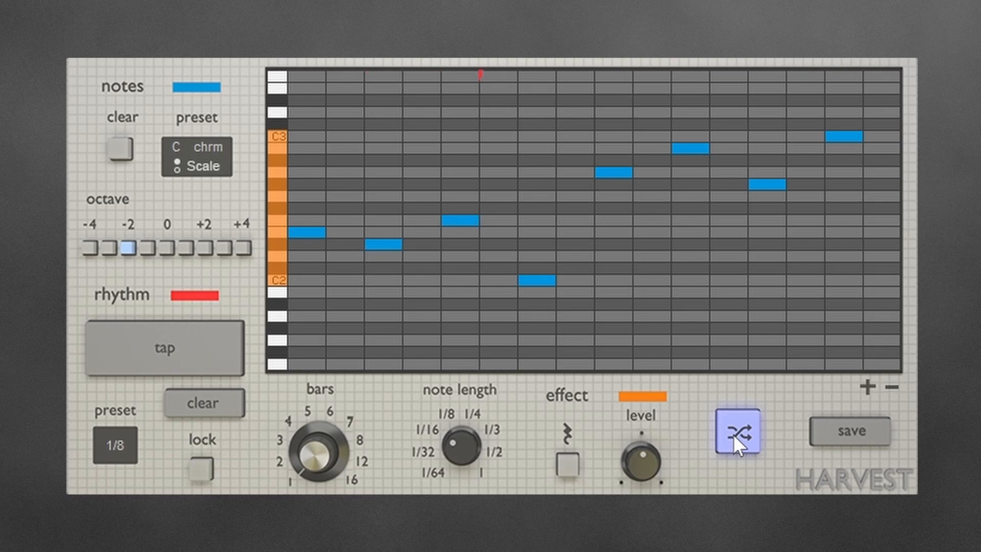
Step: Replace the rhythm with the 1/16 preset and randomize the pattern with the rest effect enabled
{"action": "left_click", "coordinate": [209, 413]}
{"action": "left_click", "coordinate": [110, 443]}
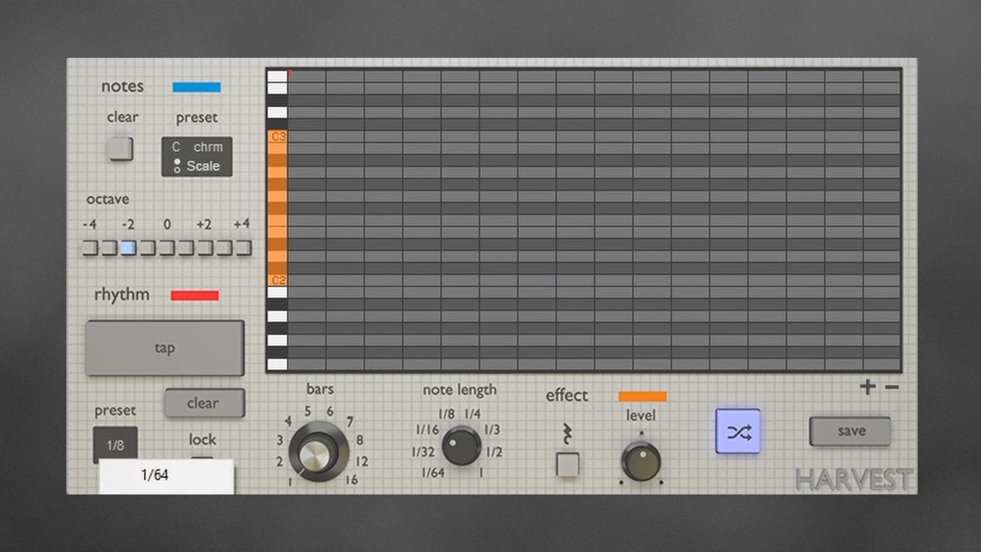
{"action": "left_click", "coordinate": [154, 524]}
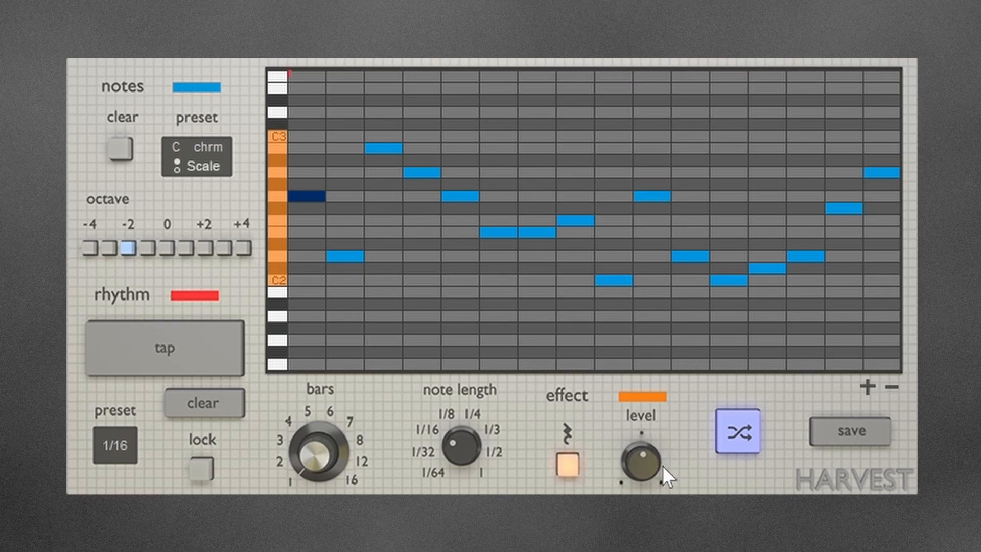
{"action": "left_click", "coordinate": [739, 437]}
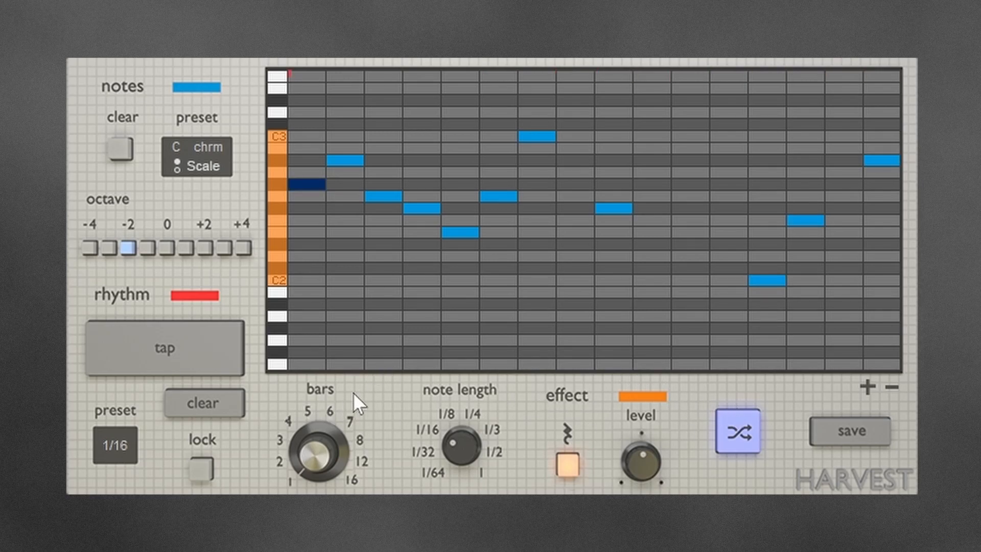
Step: Clear the rhythm, then place and lock alternating C2 and D2 notes on the bar's four beats
{"action": "left_click", "coordinate": [221, 405]}
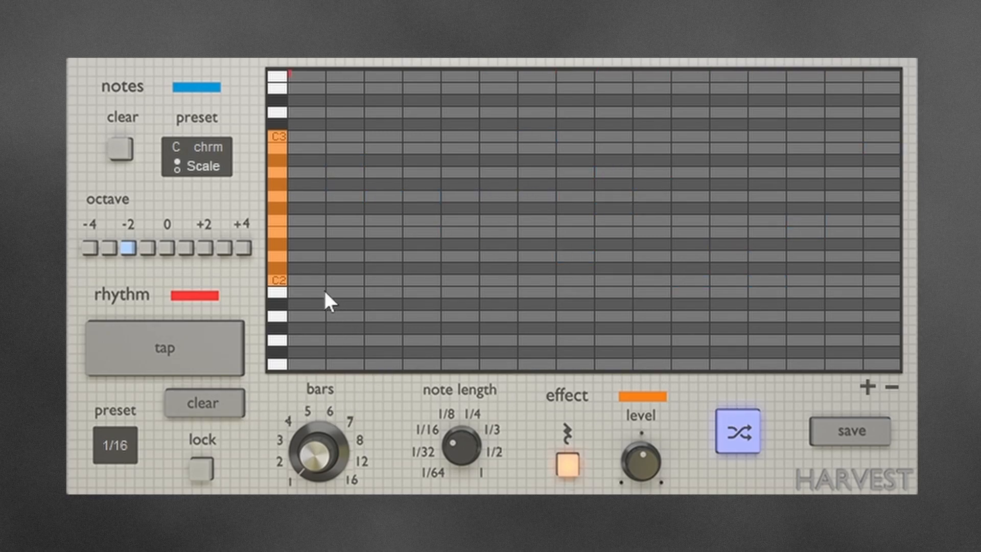
{"action": "left_click", "coordinate": [293, 280]}
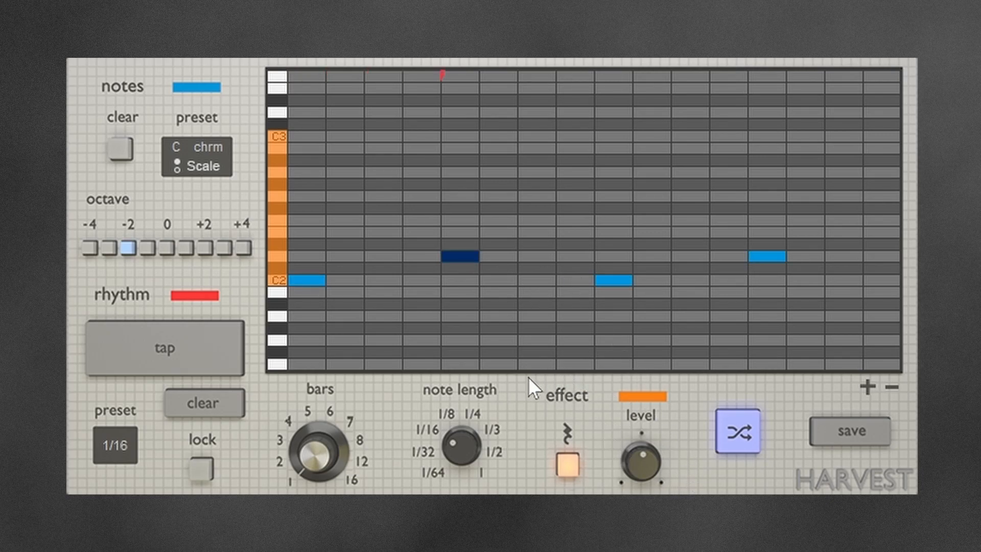
{"action": "left_click", "coordinate": [201, 468]}
Step: Apply the 1/16 rhythm preset around the locked beat notes and randomize the unlocked notes
{"action": "left_click", "coordinate": [104, 440]}
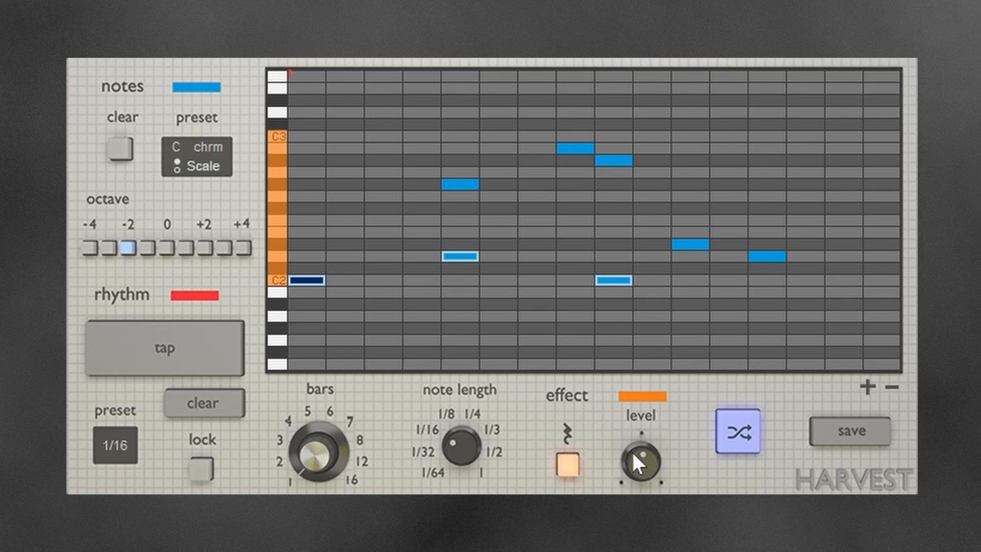
{"action": "left_click", "coordinate": [733, 443]}
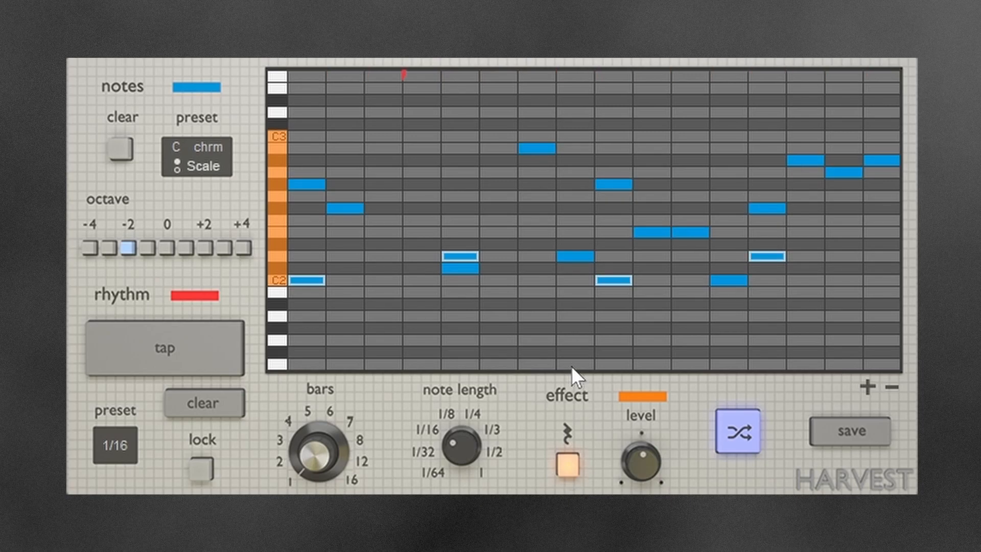
{"action": "left_click", "coordinate": [735, 430]}
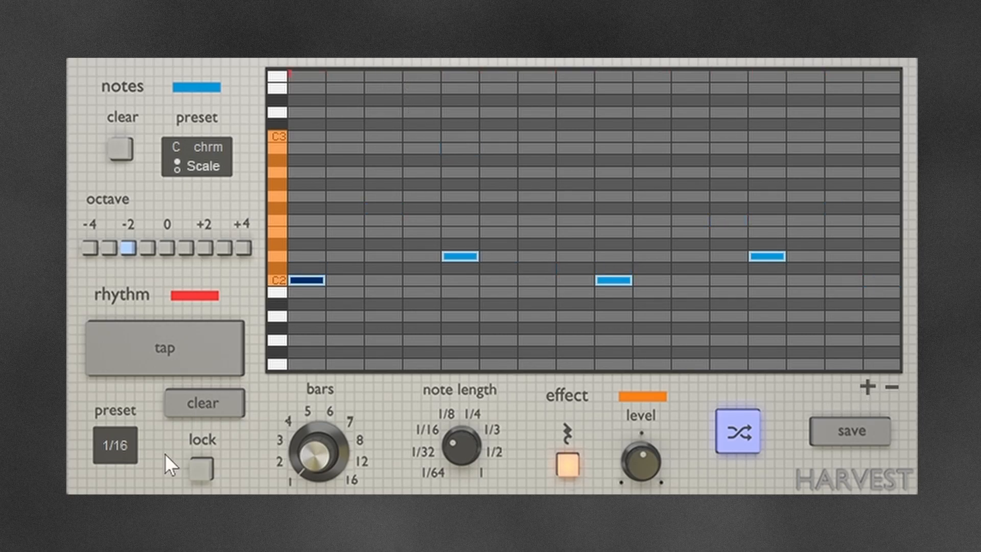
Step: Switch the rhythm preset to 1/32 and randomize the fill around the locked beat notes
{"action": "left_click", "coordinate": [121, 445]}
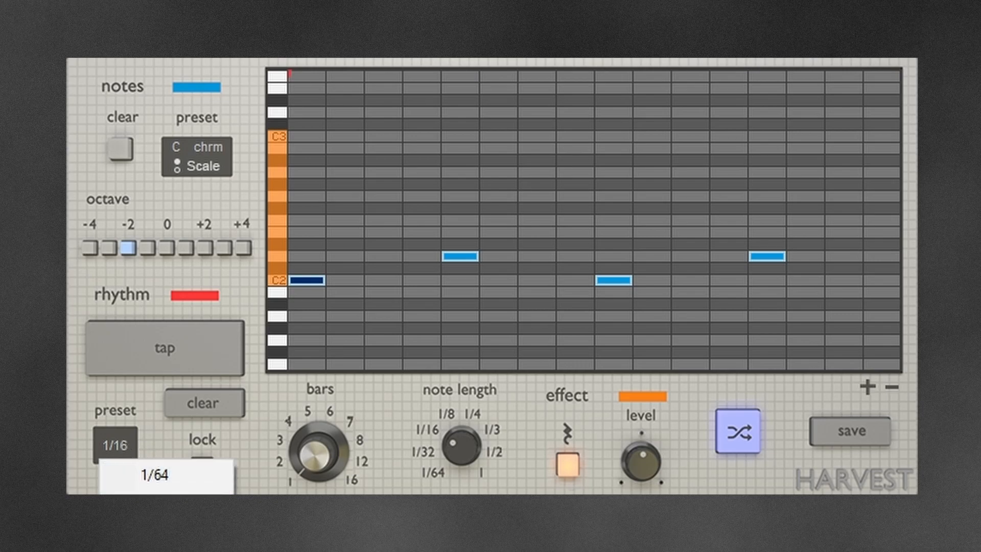
{"action": "left_click", "coordinate": [139, 473]}
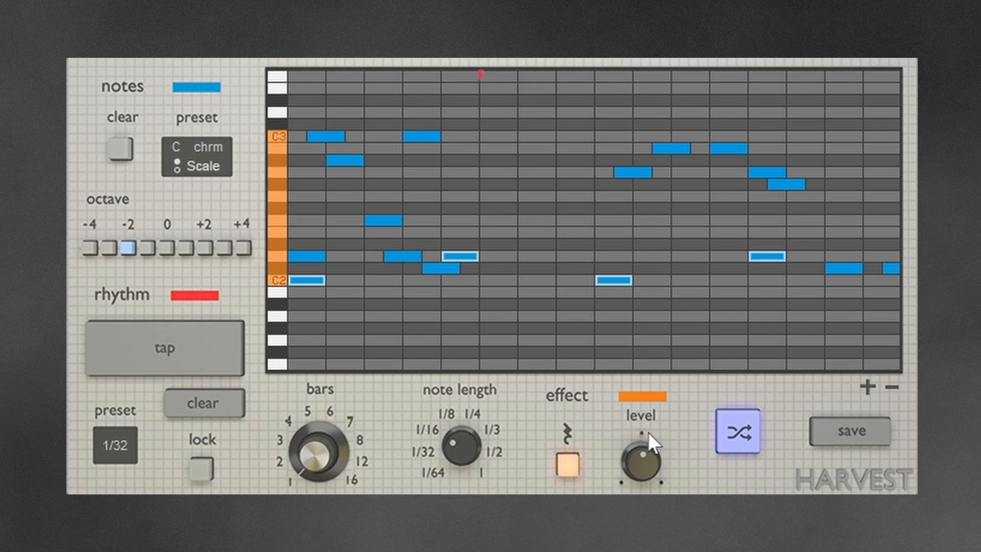
{"action": "left_click", "coordinate": [736, 431]}
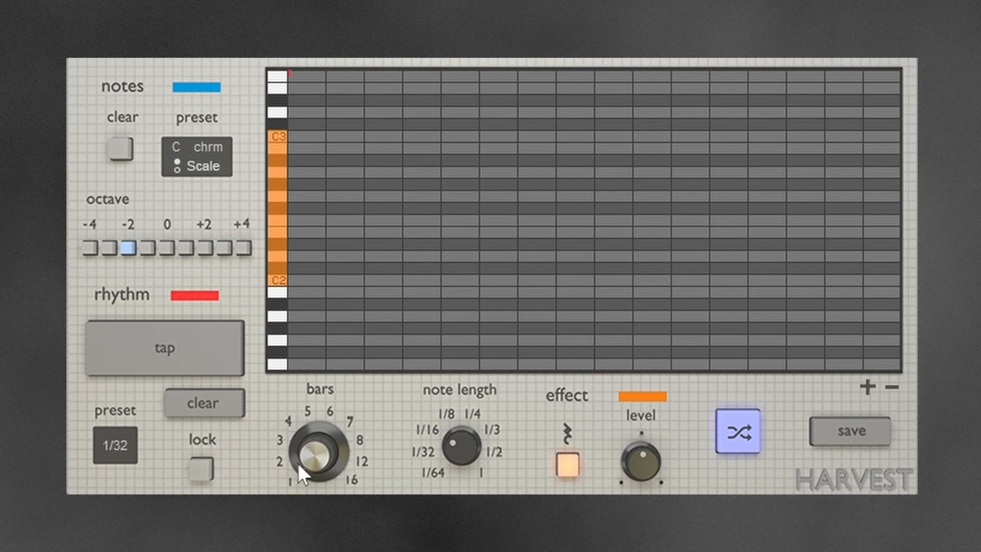
Step: Apply the 1/16 rhythm preset across a two-bar pattern and randomize it repeatedly with rests
{"action": "left_click", "coordinate": [897, 386]}
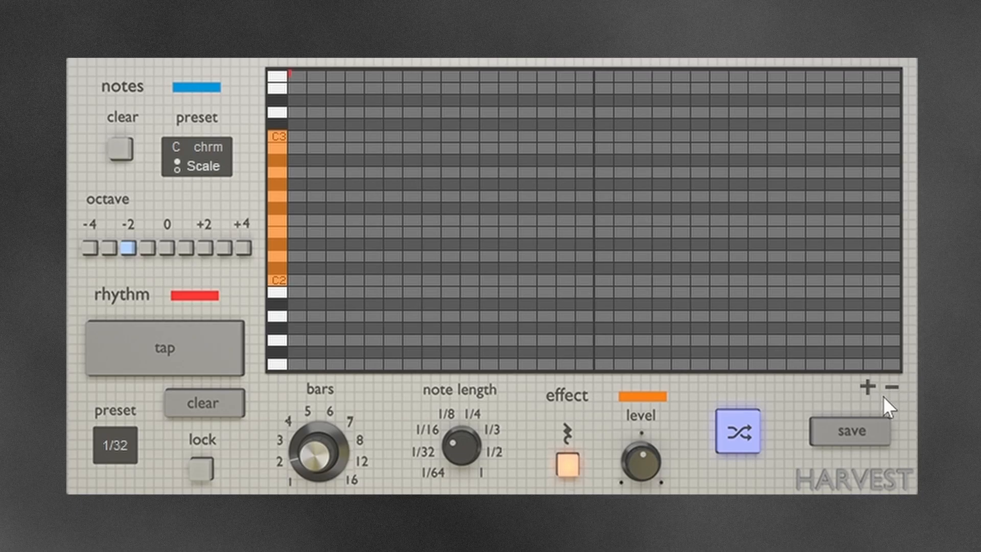
{"action": "left_click", "coordinate": [111, 454]}
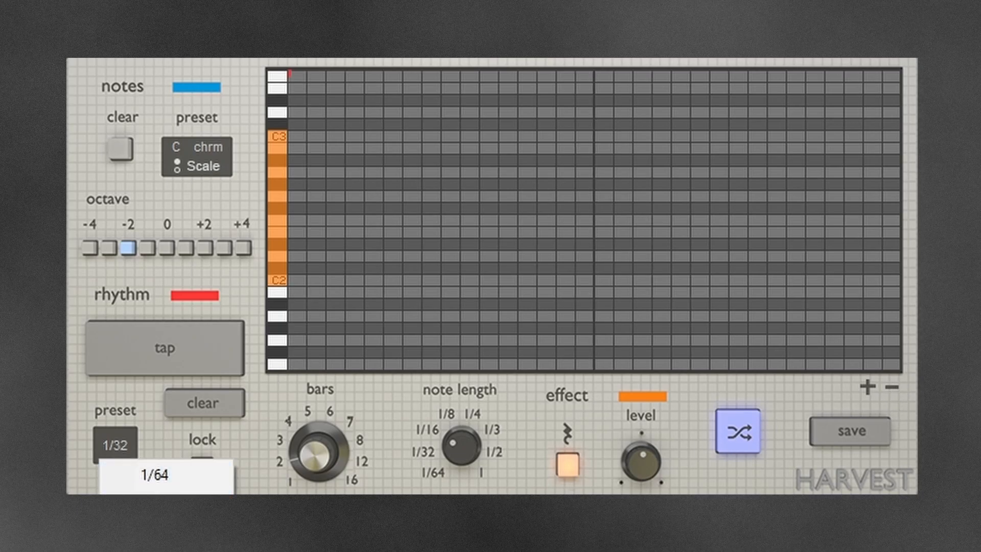
{"action": "left_click", "coordinate": [153, 515]}
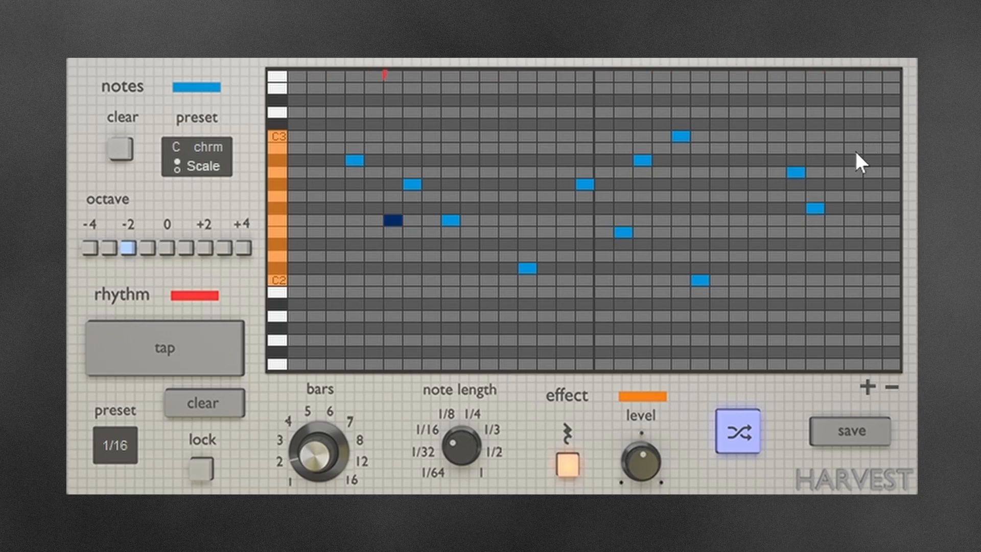
{"action": "left_click", "coordinate": [741, 428]}
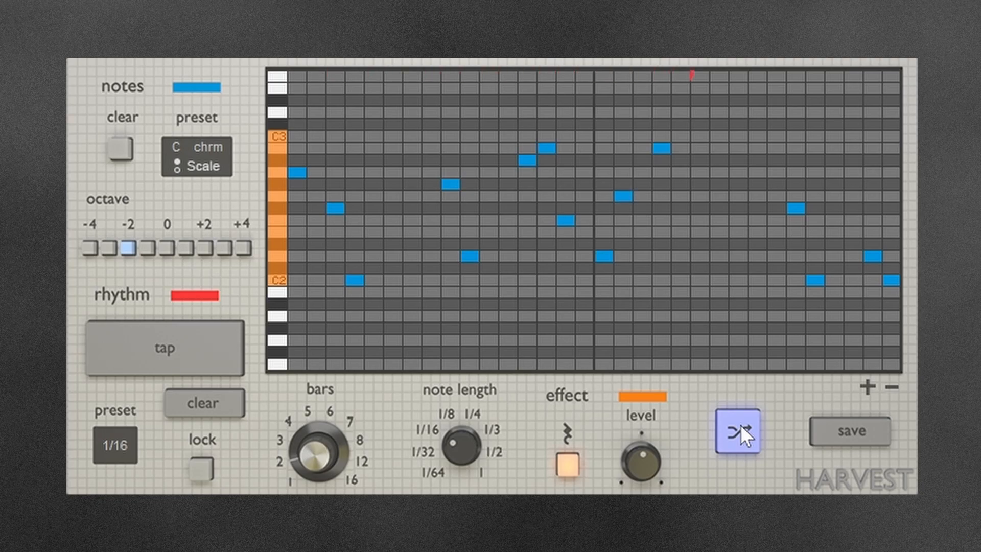
{"action": "left_click", "coordinate": [741, 428]}
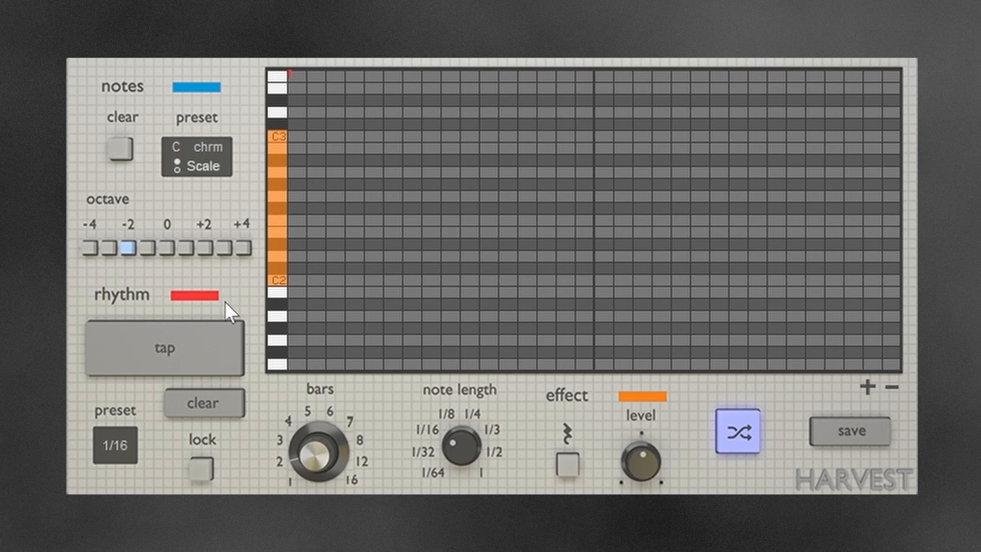
Step: Tap in a custom rhythm across the empty two-bar pattern during playback
{"action": "left_click", "coordinate": [176, 354]}
{"action": "left_click", "coordinate": [175, 355]}
{"action": "left_click", "coordinate": [176, 354]}
{"action": "left_click", "coordinate": [176, 354]}
{"action": "left_click", "coordinate": [176, 355]}
{"action": "left_click", "coordinate": [176, 355]}
{"action": "left_click", "coordinate": [176, 352]}
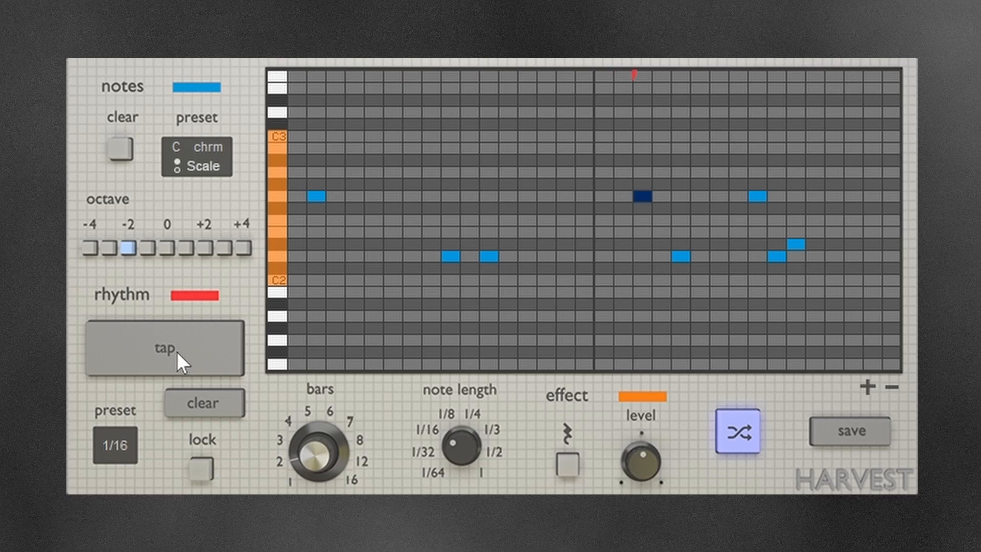
{"action": "left_click", "coordinate": [177, 352]}
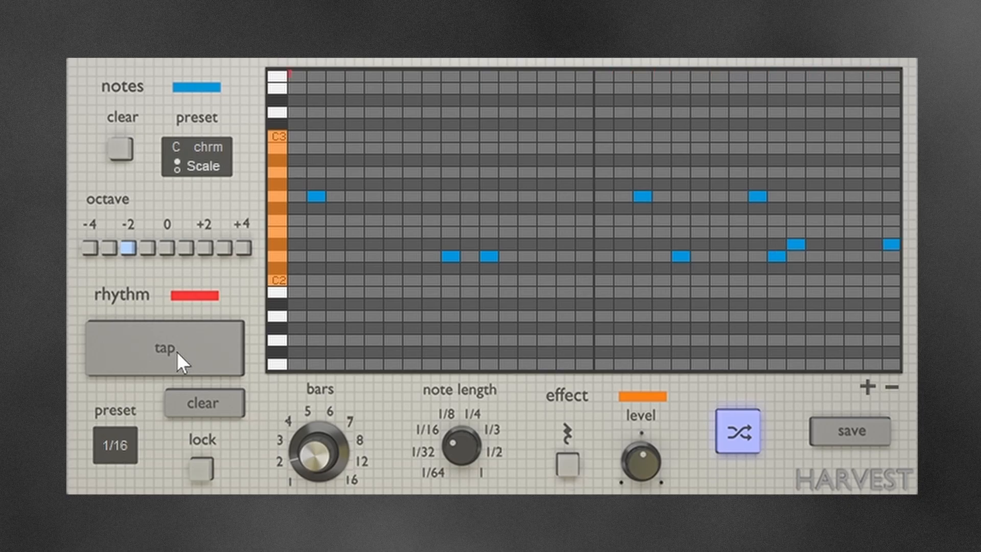
{"action": "left_click", "coordinate": [197, 352]}
{"action": "left_click", "coordinate": [197, 355]}
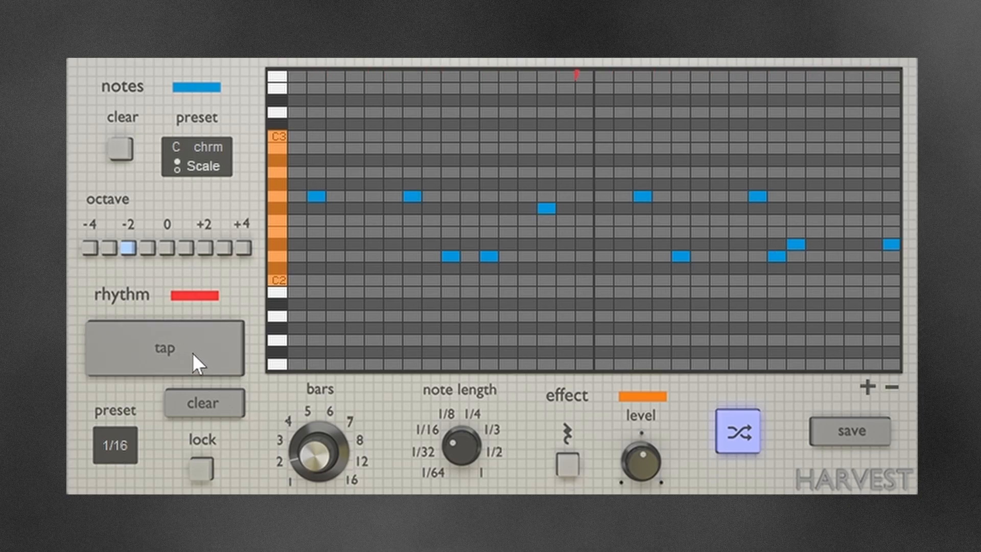
Step: Randomize the notes of the tapped two-bar rhythm several times
{"action": "left_click", "coordinate": [743, 432]}
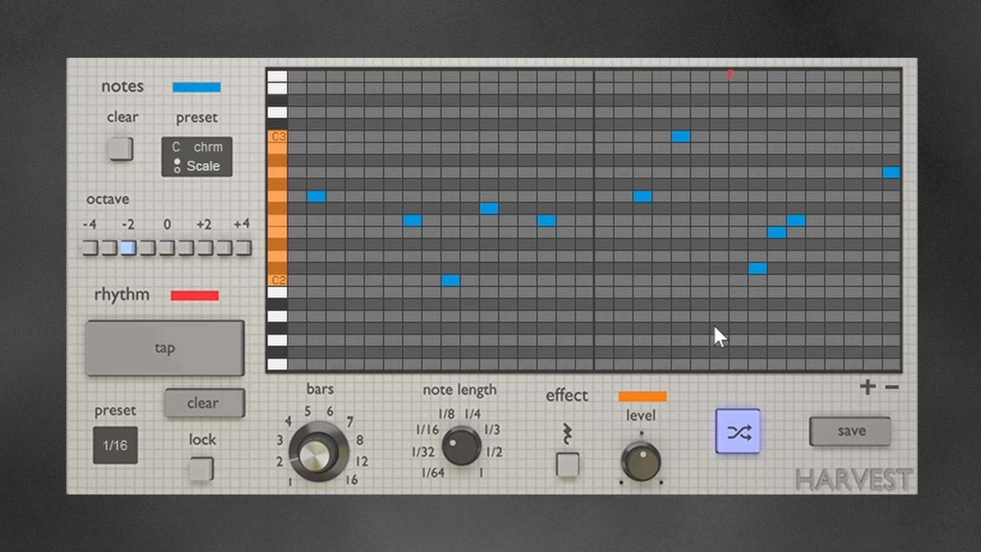
{"action": "left_click", "coordinate": [737, 443]}
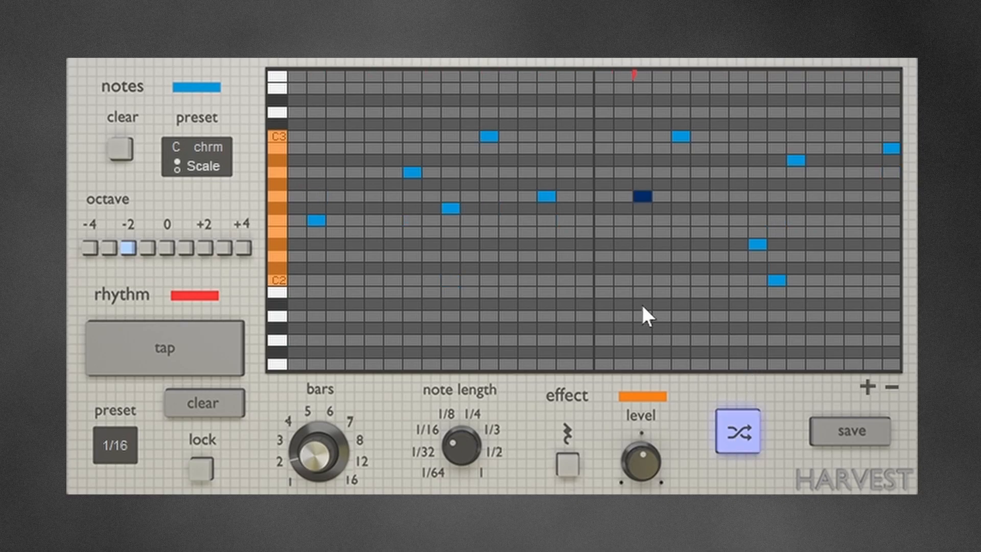
{"action": "left_click", "coordinate": [739, 438]}
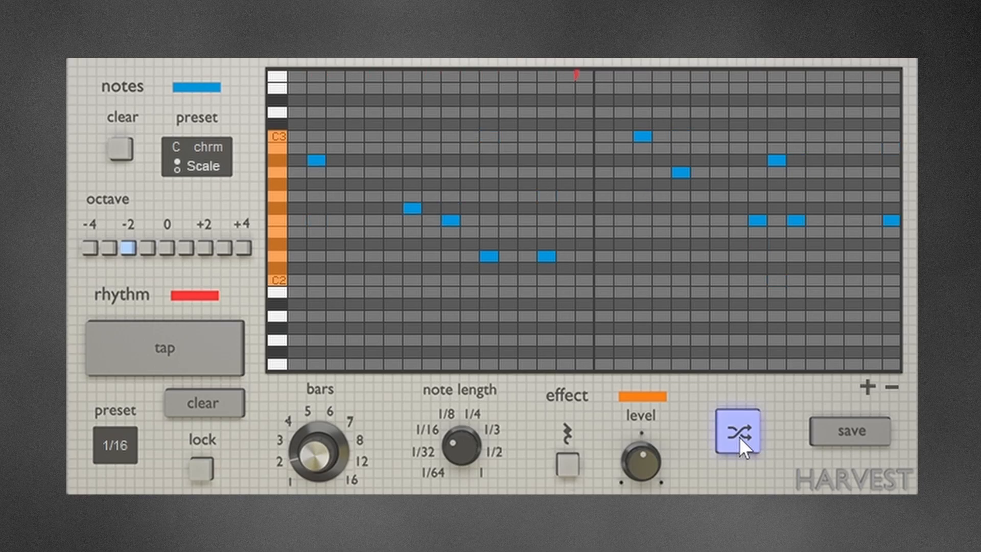